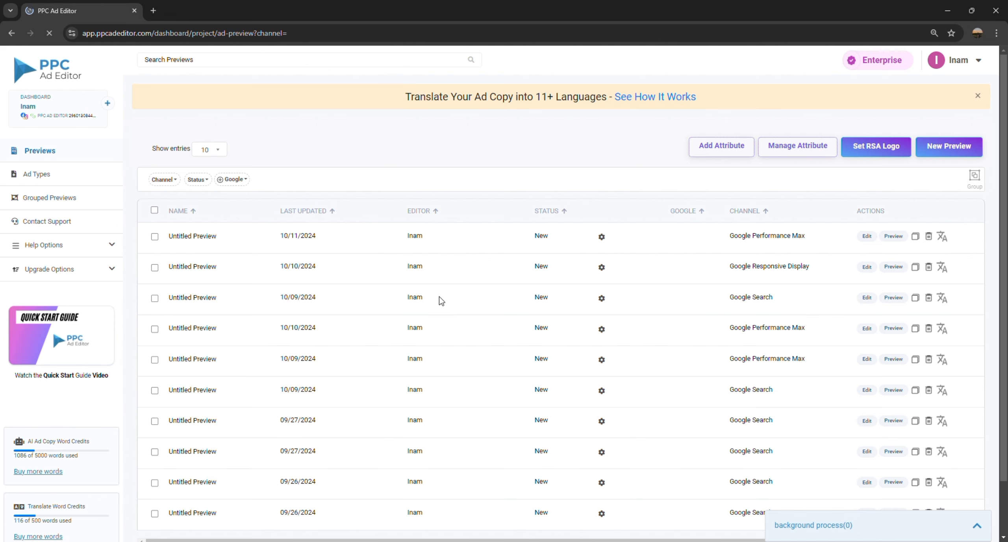
Open the Performance Max sample ad for editing and bring up its images and logos selection
{"action": "scroll", "coordinate": [376, 319], "scroll_direction": "down", "scroll_amount": 2}
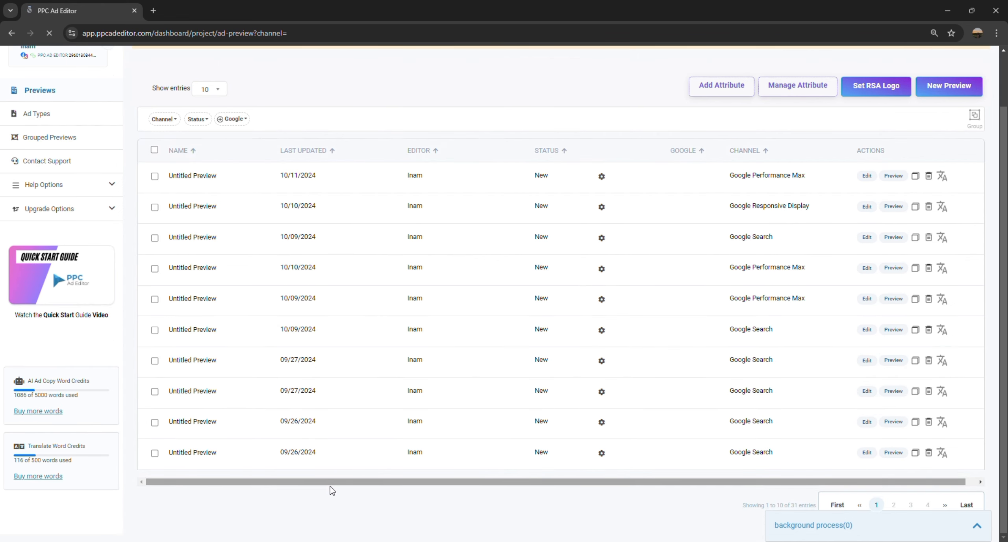
{"action": "scroll", "coordinate": [426, 428], "scroll_direction": "up", "scroll_amount": 2}
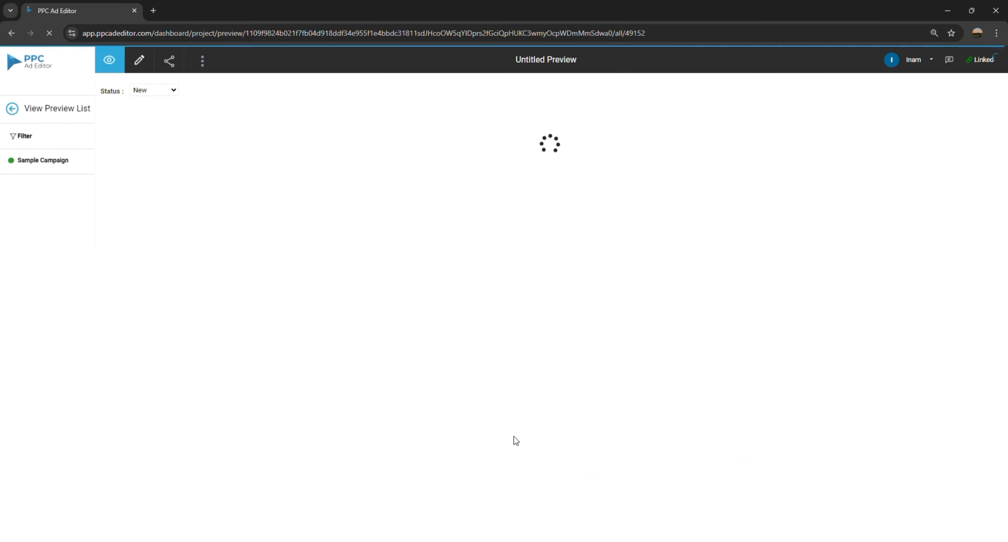
{"action": "left_click", "coordinate": [377, 389]}
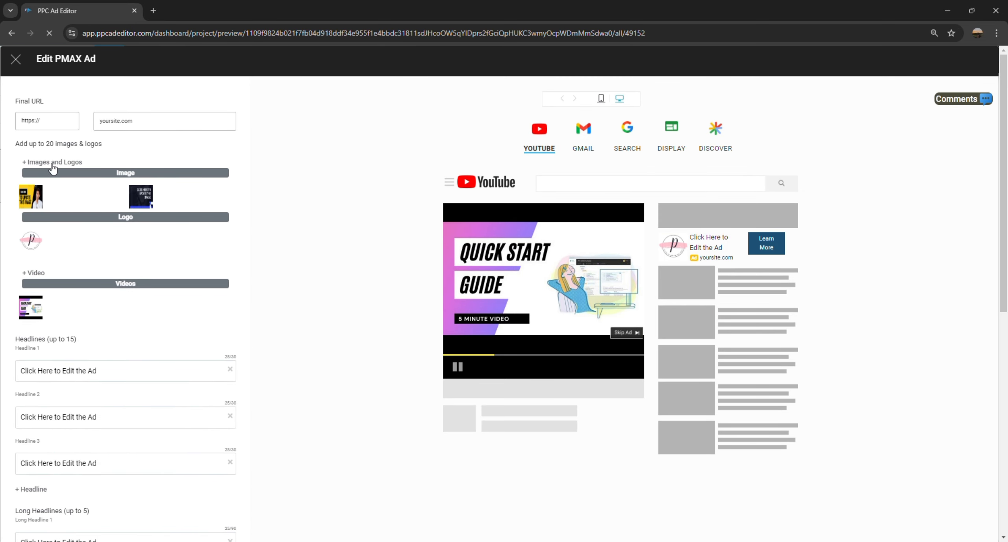
{"action": "left_click", "coordinate": [48, 163]}
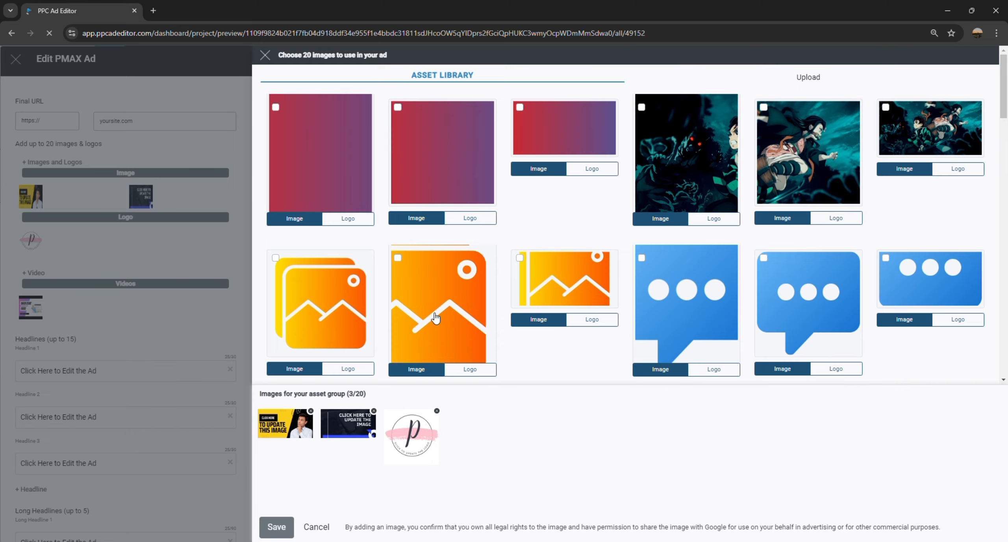
Add two dark teal anime crops, the square red-purple gradient and the tall orange picture icon from the asset library
{"action": "scroll", "coordinate": [435, 319], "scroll_direction": "down", "scroll_amount": 6}
{"action": "scroll", "coordinate": [438, 318], "scroll_direction": "down", "scroll_amount": 15}
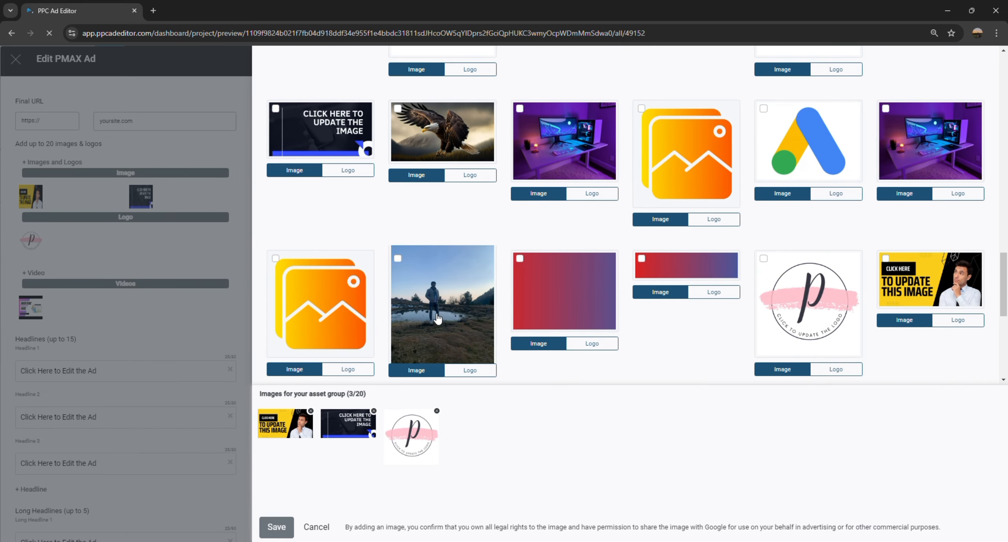
{"action": "scroll", "coordinate": [437, 318], "scroll_direction": "up", "scroll_amount": 5}
{"action": "scroll", "coordinate": [438, 318], "scroll_direction": "up", "scroll_amount": 10}
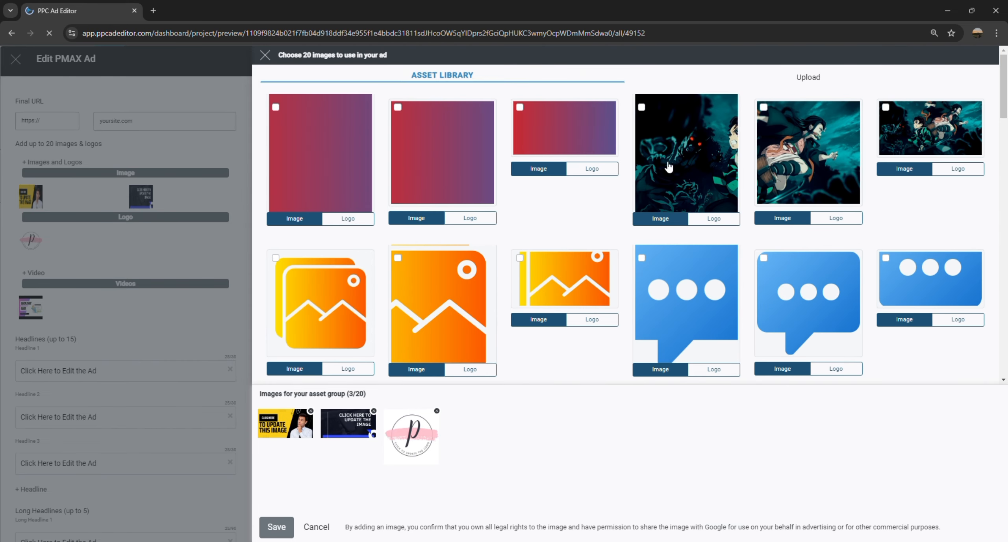
{"action": "left_click", "coordinate": [723, 137]}
{"action": "left_click", "coordinate": [820, 128]}
{"action": "left_click", "coordinate": [448, 207]}
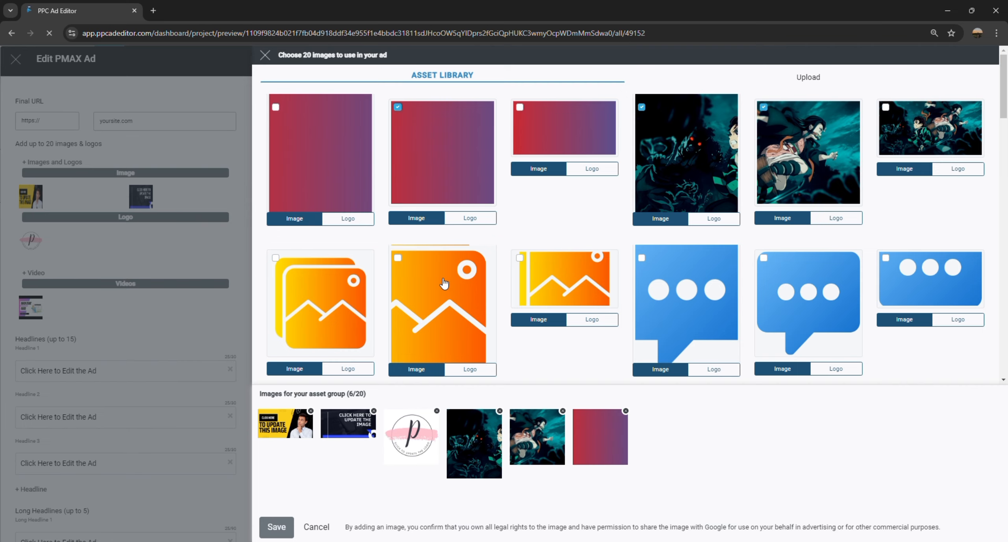
{"action": "left_click", "coordinate": [444, 283]}
{"action": "left_click", "coordinate": [680, 292]}
{"action": "left_click", "coordinate": [631, 290]}
Add the tall purple sword crop and the first purple desk setup image from the asset library
{"action": "scroll", "coordinate": [653, 217], "scroll_direction": "down", "scroll_amount": 10}
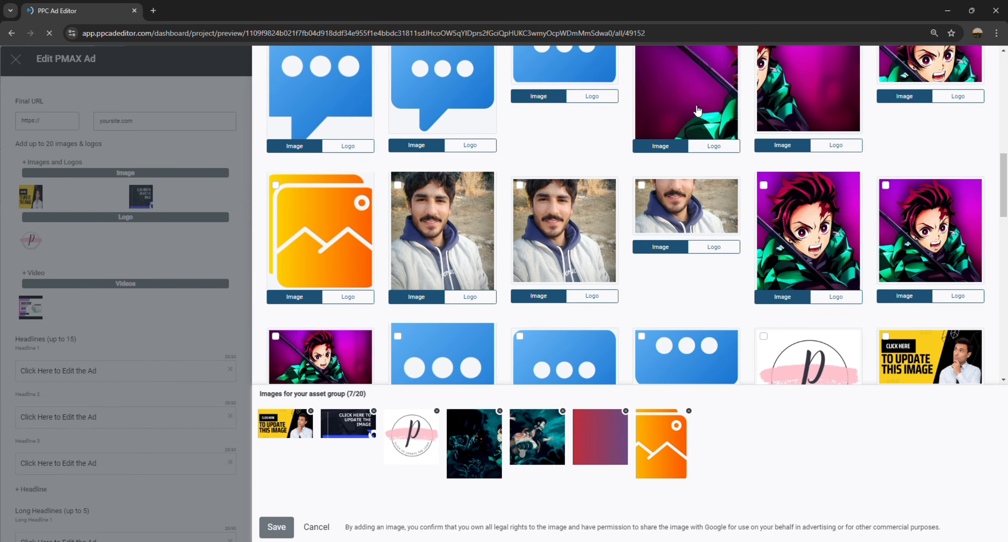
{"action": "left_click", "coordinate": [697, 111]}
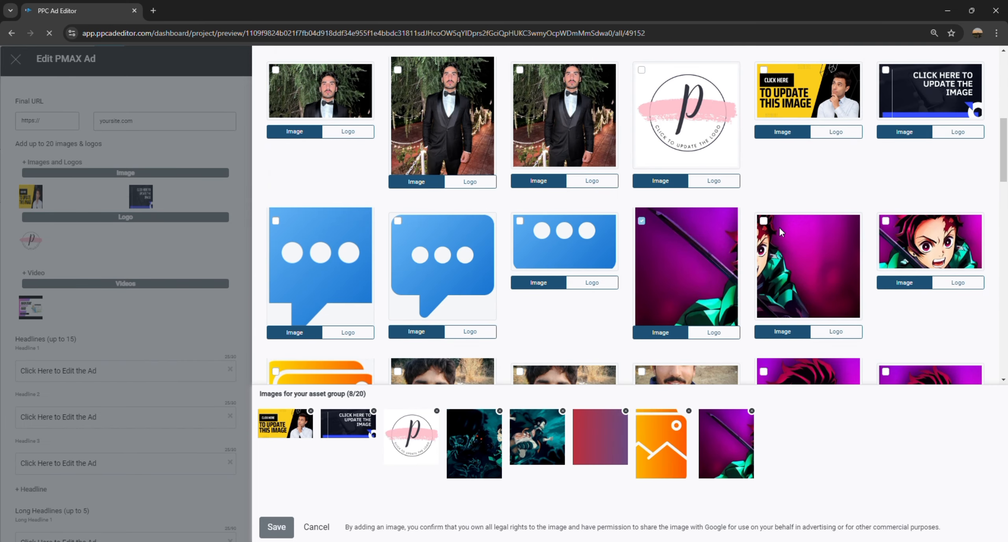
{"action": "scroll", "coordinate": [672, 274], "scroll_direction": "down", "scroll_amount": 8}
{"action": "left_click_drag", "start_coordinate": [564, 284], "coordinate": [507, 411]}
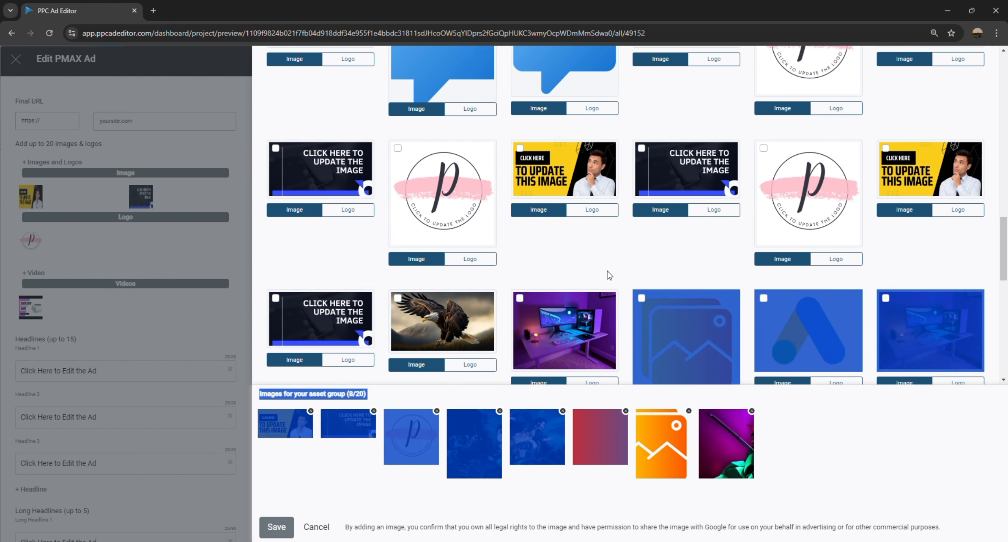
{"action": "left_click", "coordinate": [566, 323]}
Add the second purple desk setup image and the lower red-purple gradient to the asset group
{"action": "scroll", "coordinate": [891, 237], "scroll_direction": "down", "scroll_amount": 3}
{"action": "left_click", "coordinate": [781, 276]}
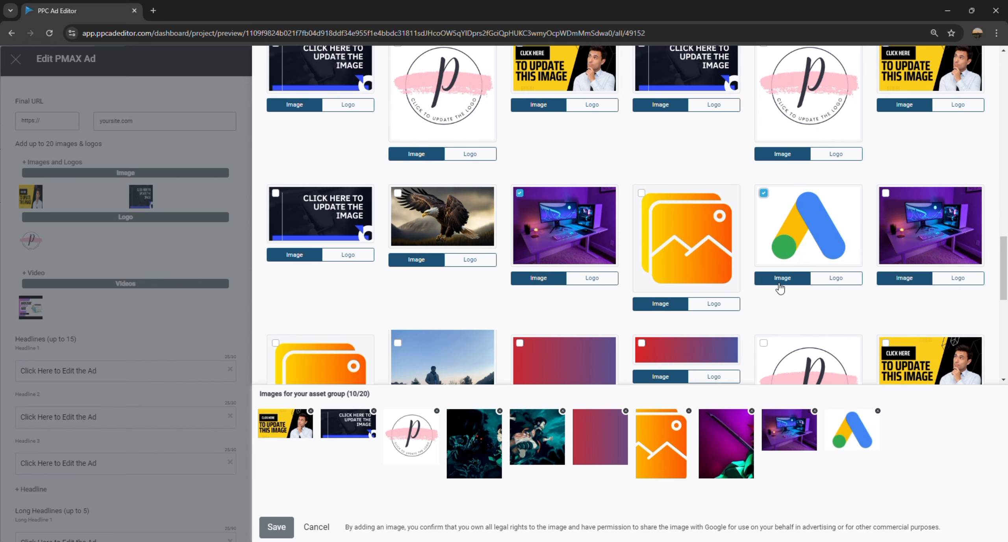
{"action": "left_click", "coordinate": [780, 275]}
{"action": "left_click", "coordinate": [905, 224]}
{"action": "scroll", "coordinate": [676, 277], "scroll_direction": "down", "scroll_amount": 1}
{"action": "scroll", "coordinate": [676, 280], "scroll_direction": "down", "scroll_amount": 4}
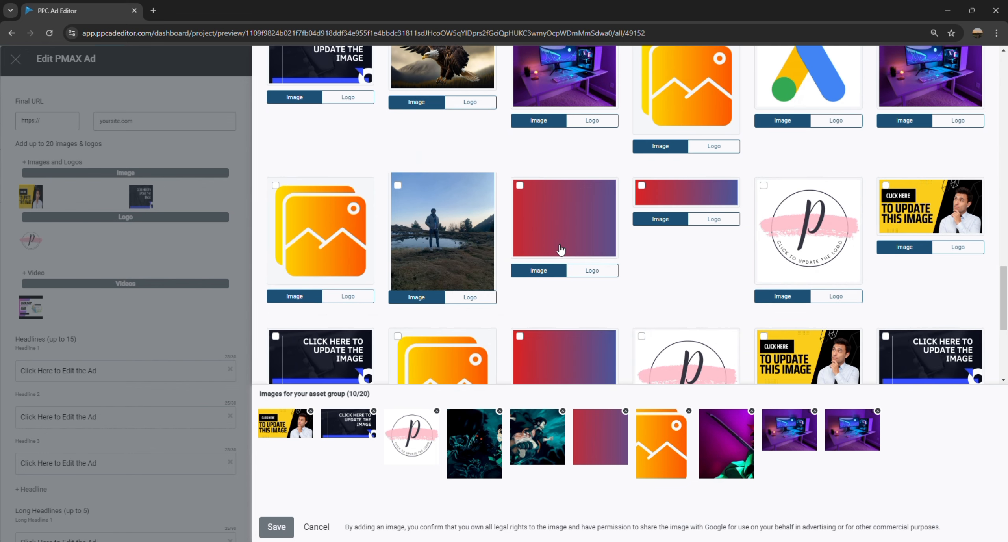
{"action": "left_click", "coordinate": [559, 247]}
Upload the wide purple anime character picture from the computer to the asset group
{"action": "scroll", "coordinate": [479, 348], "scroll_direction": "up", "scroll_amount": 3}
{"action": "scroll", "coordinate": [480, 348], "scroll_direction": "up", "scroll_amount": 15}
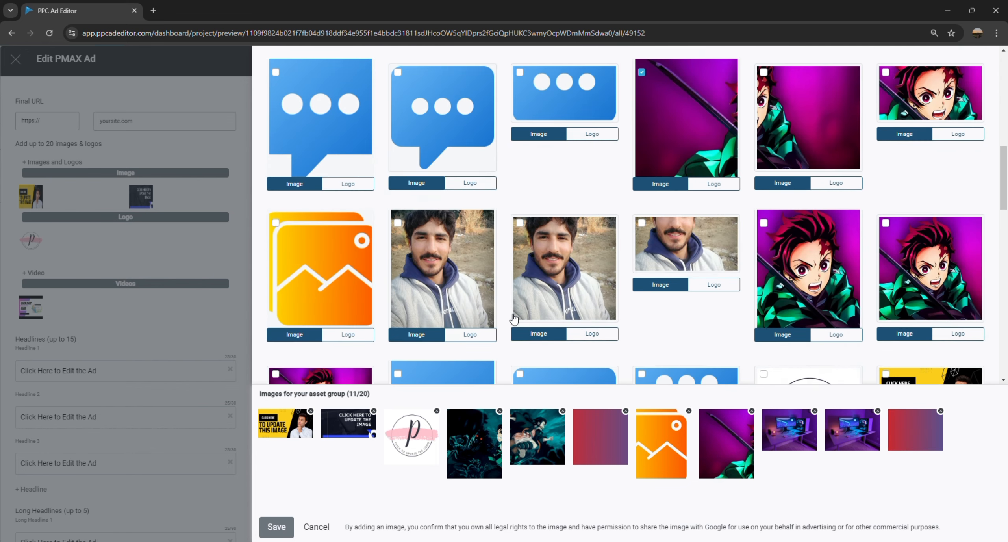
{"action": "left_click", "coordinate": [294, 185]}
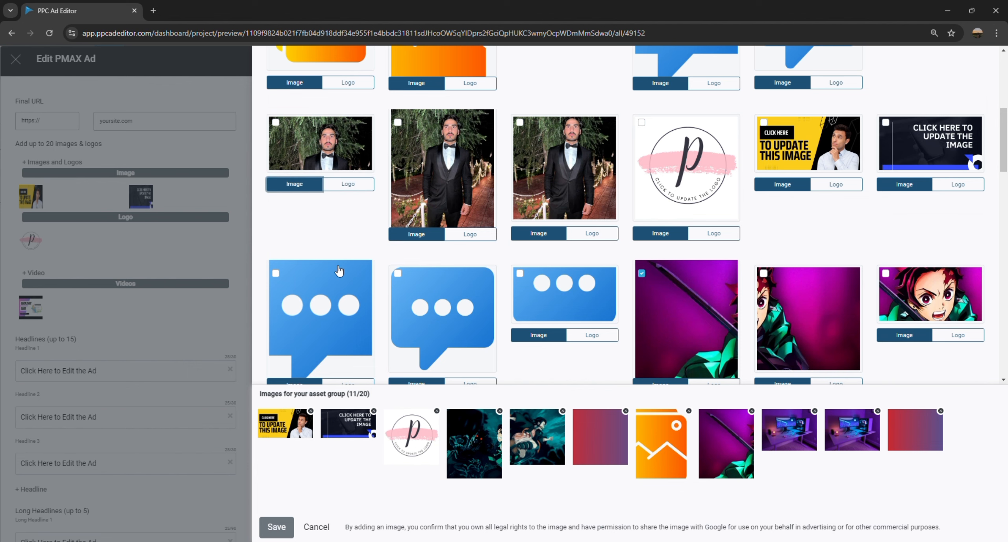
{"action": "scroll", "coordinate": [337, 307], "scroll_direction": "up", "scroll_amount": 5}
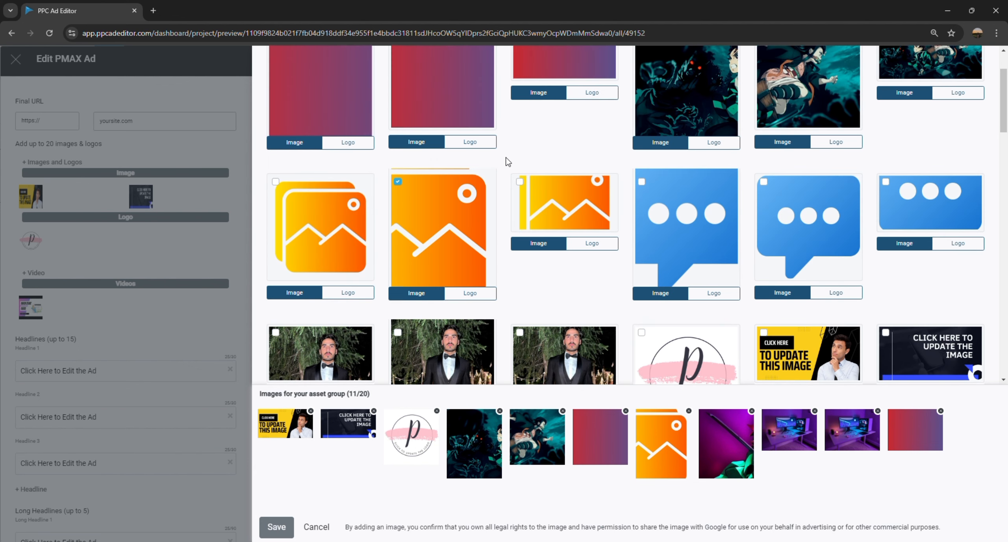
{"action": "scroll", "coordinate": [657, 156], "scroll_direction": "up", "scroll_amount": 3}
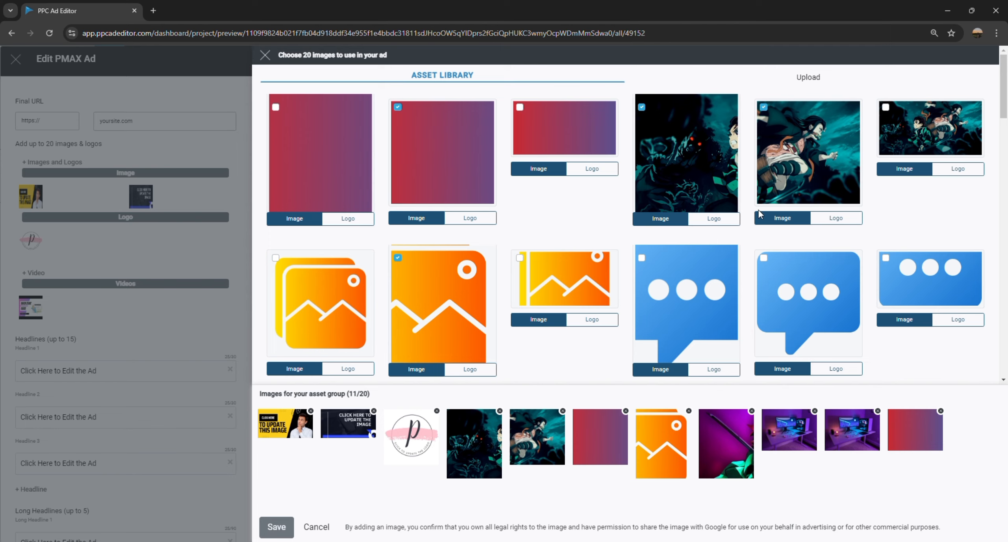
{"action": "left_click", "coordinate": [749, 81]}
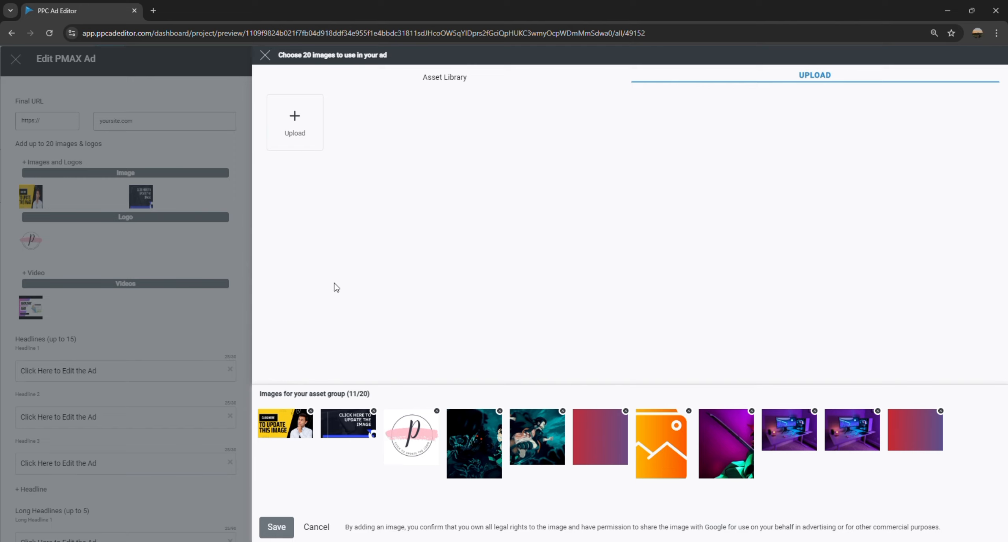
{"action": "left_click", "coordinate": [293, 136]}
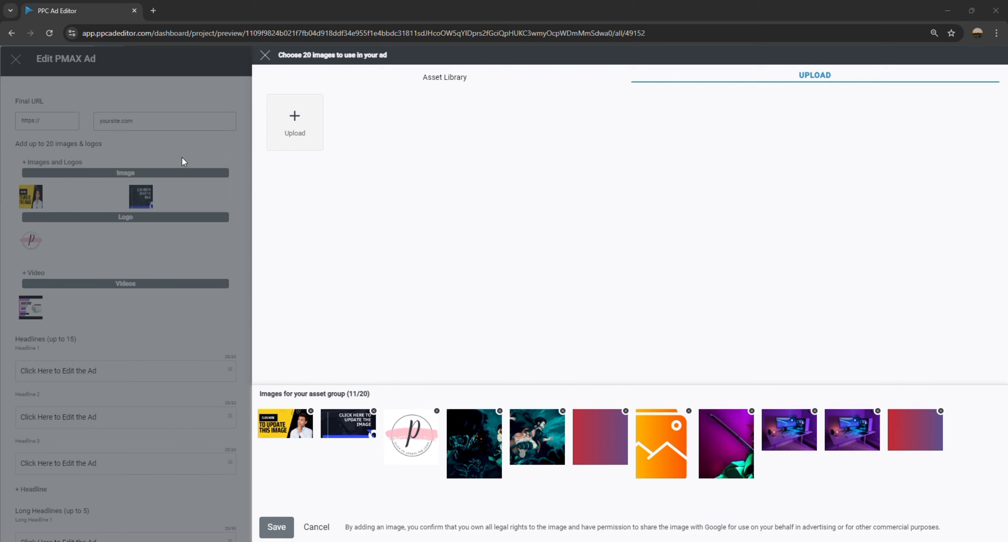
{"action": "double_click", "coordinate": [340, 227]}
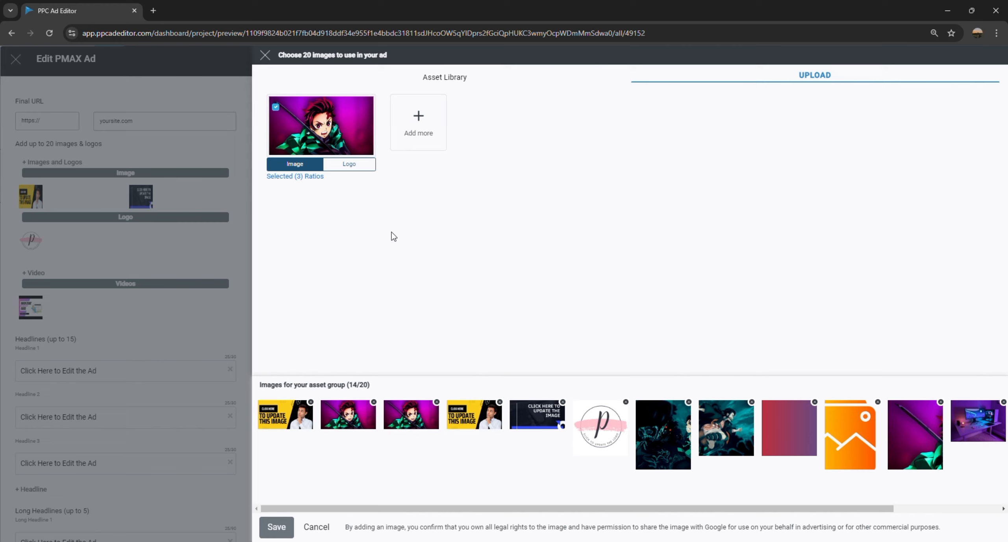
Switch the uploaded picture's use to Logo and back to Image
{"action": "left_click", "coordinate": [348, 165]}
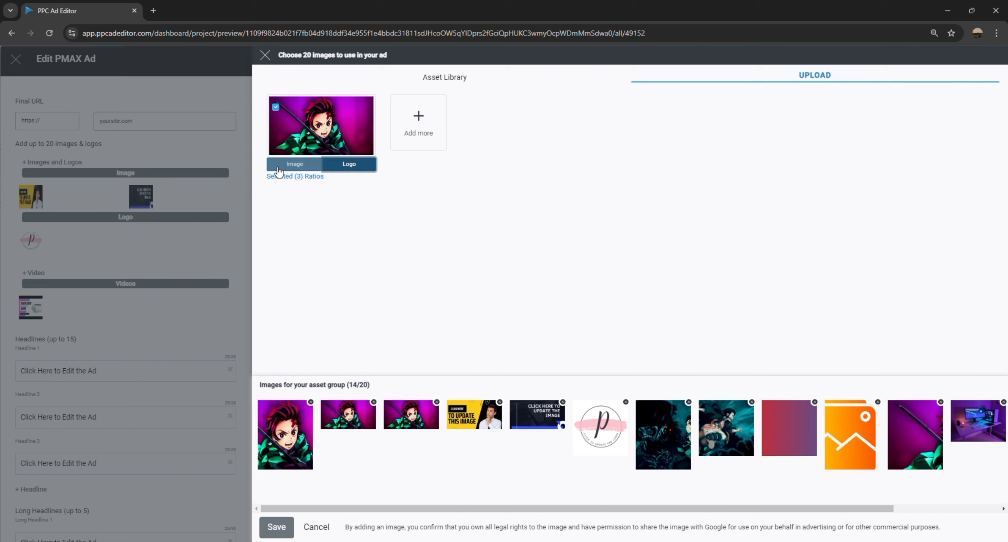
{"action": "left_click", "coordinate": [278, 170]}
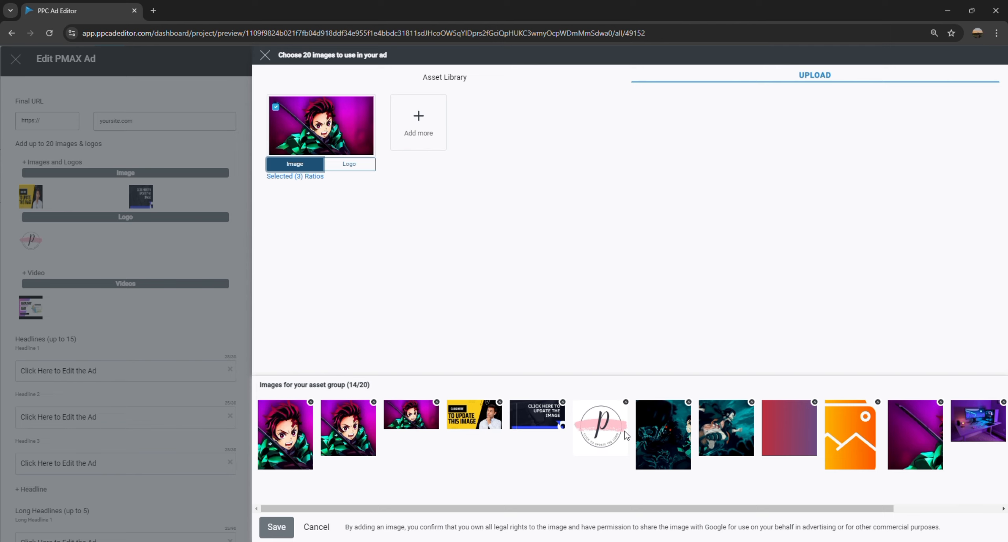
{"action": "left_click_drag", "start_coordinate": [770, 510], "coordinate": [626, 508]}
In the uploaded picture's crop options, align the 1.91:1 crop with the upper edge and tighten the 1:1 crop around the face
{"action": "left_click", "coordinate": [288, 178]}
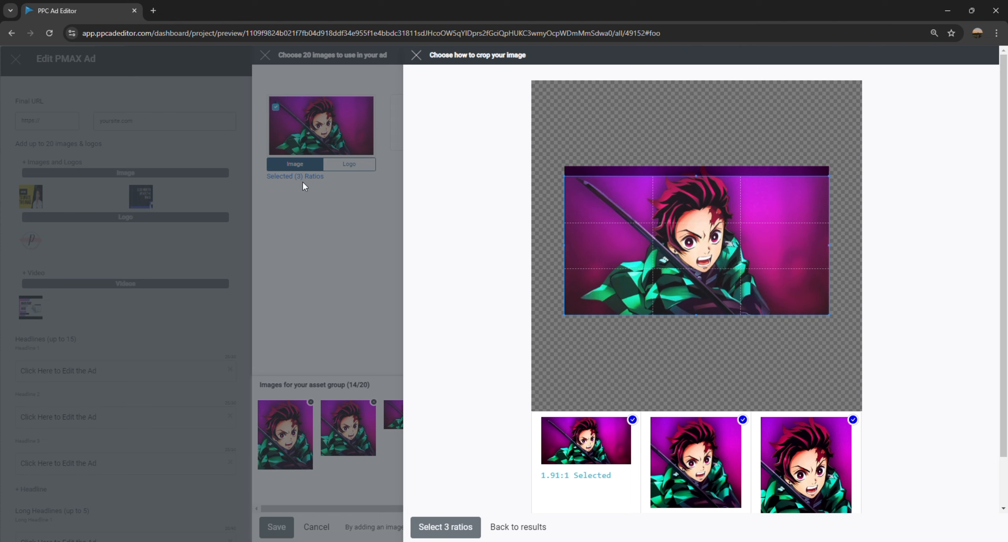
{"action": "left_click_drag", "start_coordinate": [686, 233], "coordinate": [693, 196]}
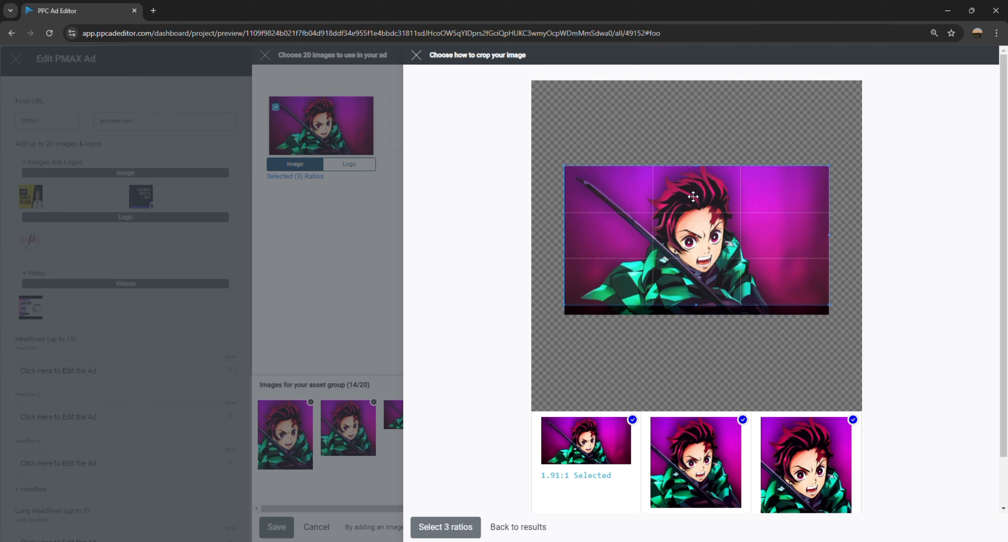
{"action": "left_click", "coordinate": [714, 470]}
{"action": "left_click_drag", "start_coordinate": [756, 281], "coordinate": [702, 259]}
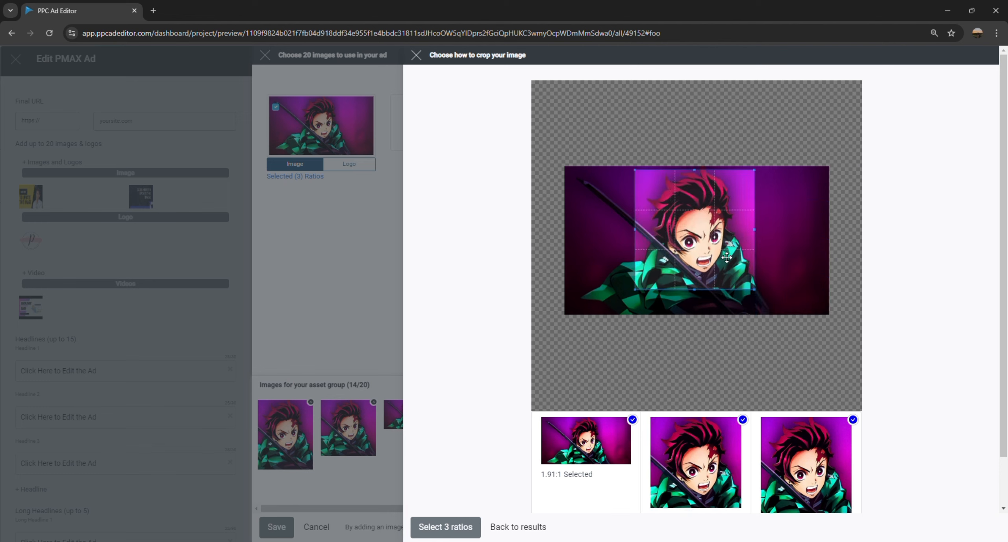
{"action": "left_click_drag", "start_coordinate": [760, 293], "coordinate": [724, 261]}
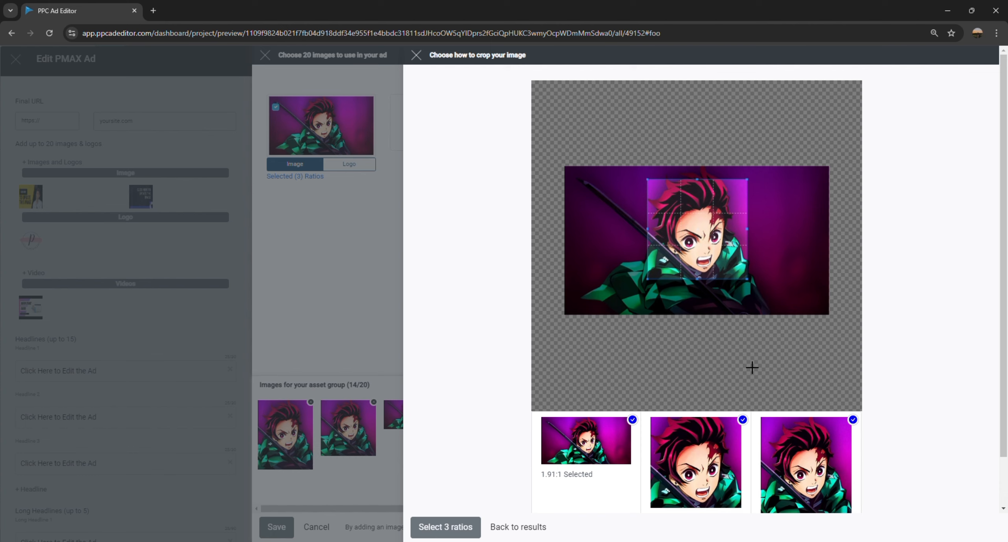
Move the 4:5 crop onto the sword, rescale and reposition the picture beneath it, and apply the three ratios
{"action": "left_click", "coordinate": [816, 468]}
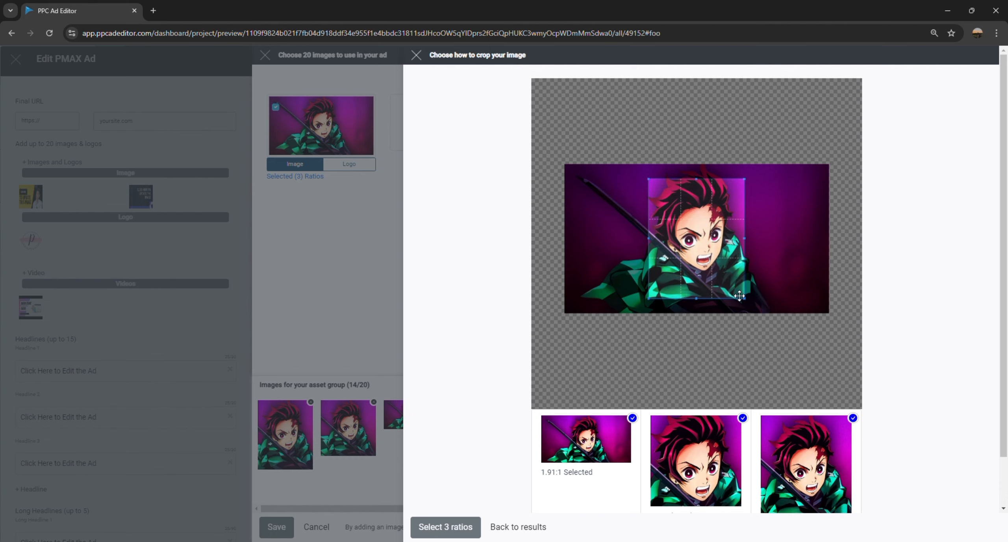
{"action": "left_click_drag", "start_coordinate": [738, 295], "coordinate": [625, 261]}
{"action": "scroll", "coordinate": [685, 356], "scroll_direction": "down", "scroll_amount": 2}
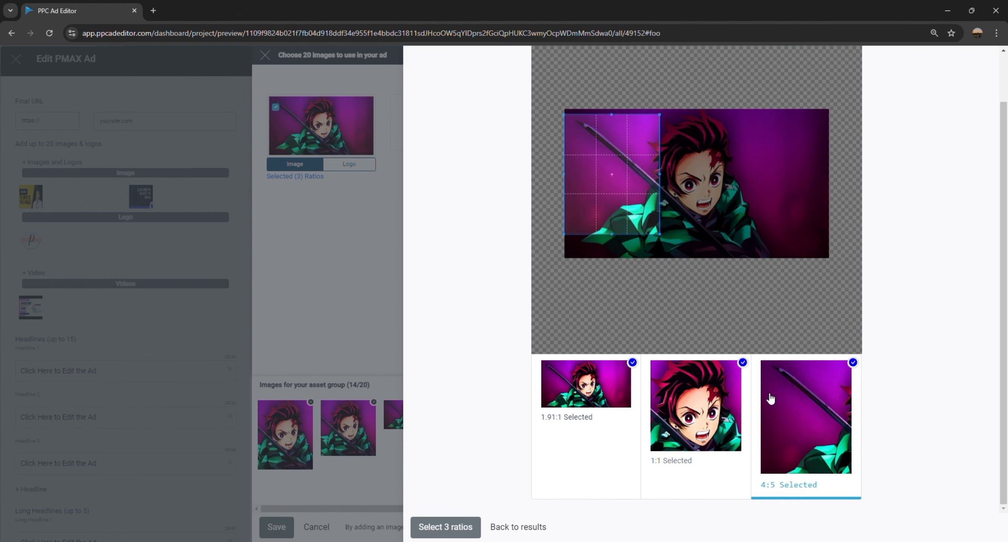
{"action": "scroll", "coordinate": [768, 395], "scroll_direction": "up", "scroll_amount": 1}
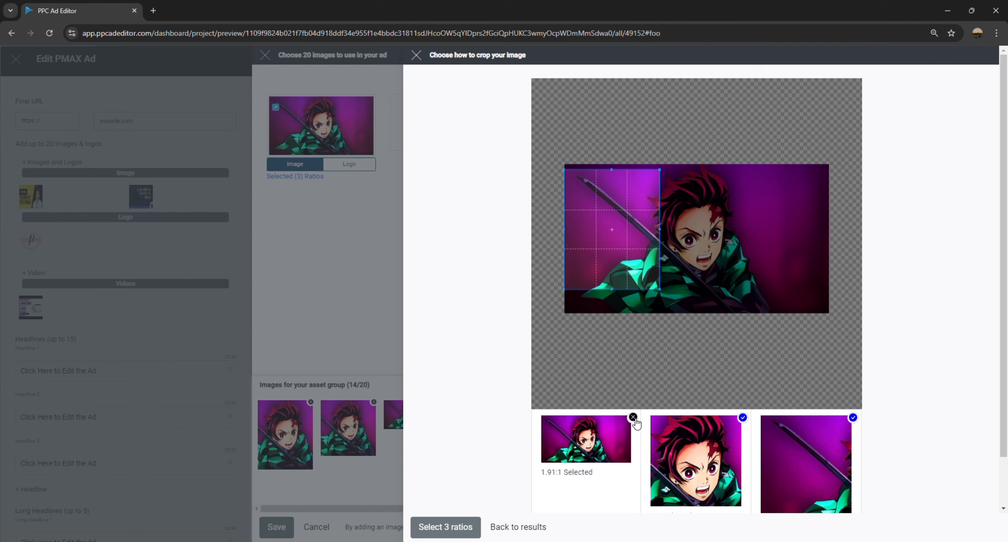
{"action": "scroll", "coordinate": [677, 343], "scroll_direction": "down", "scroll_amount": 2}
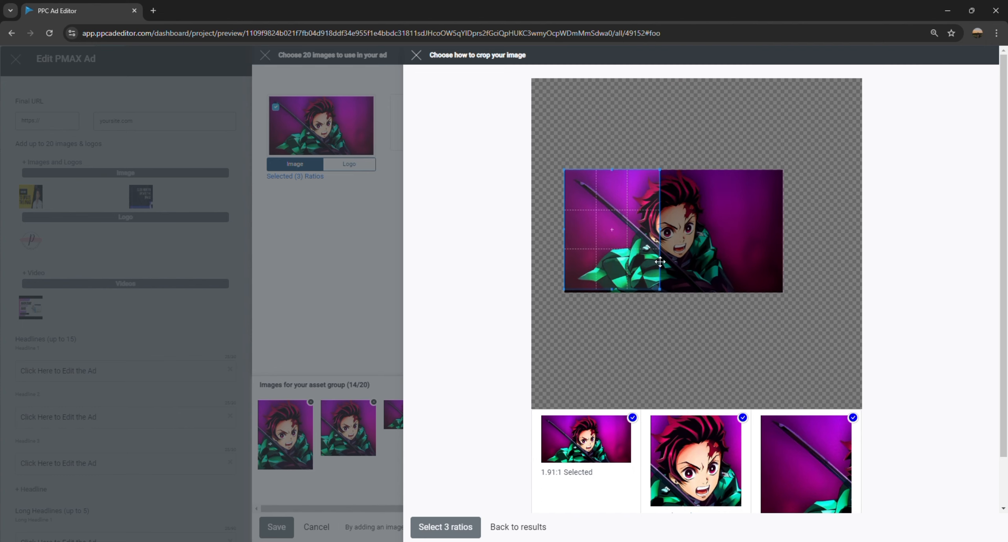
{"action": "scroll", "coordinate": [660, 262], "scroll_direction": "up", "scroll_amount": 1}
{"action": "left_click_drag", "start_coordinate": [660, 261], "coordinate": [627, 262]}
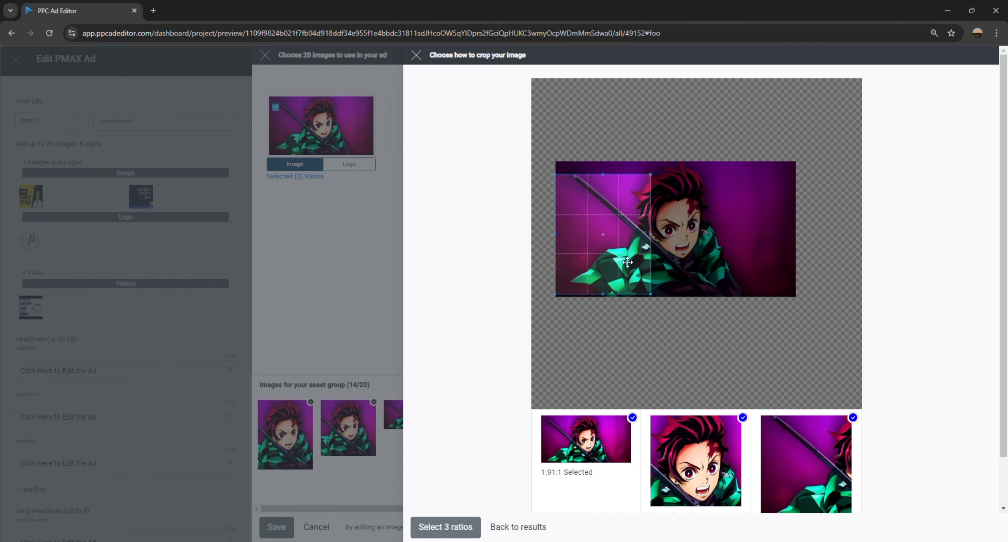
{"action": "left_click", "coordinate": [476, 524]}
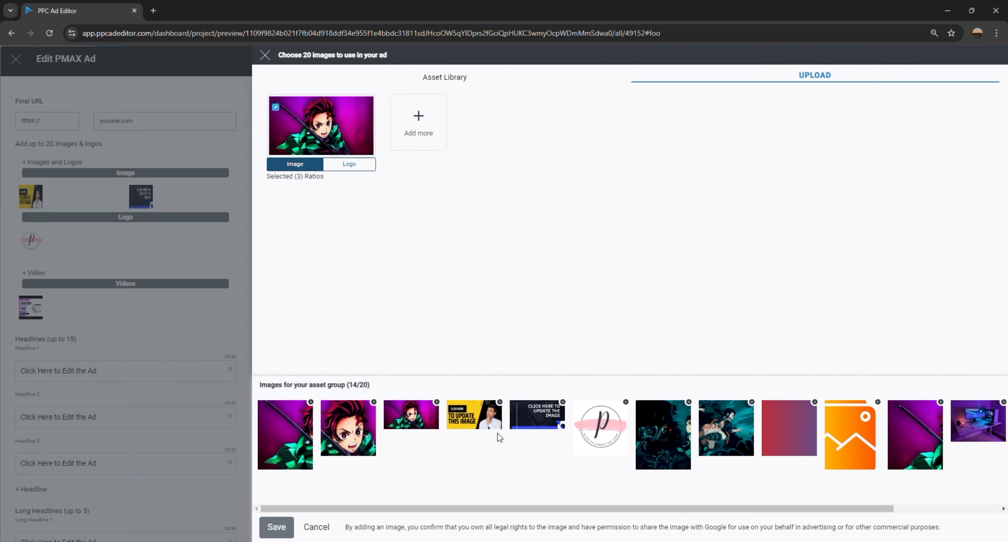
Remove the yellow and dark placeholder images from the asset group and save the image selection
{"action": "left_click", "coordinate": [500, 401]}
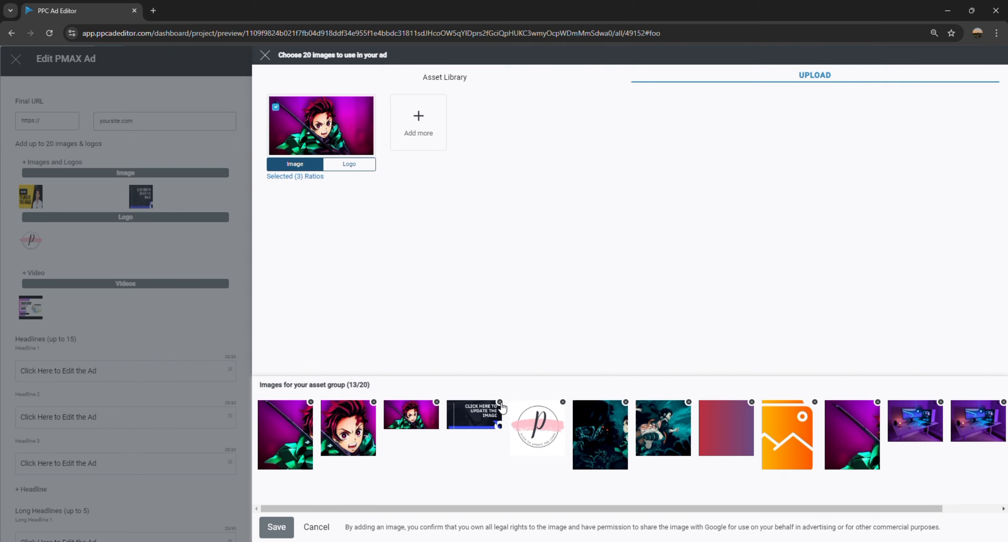
{"action": "left_click", "coordinate": [500, 402]}
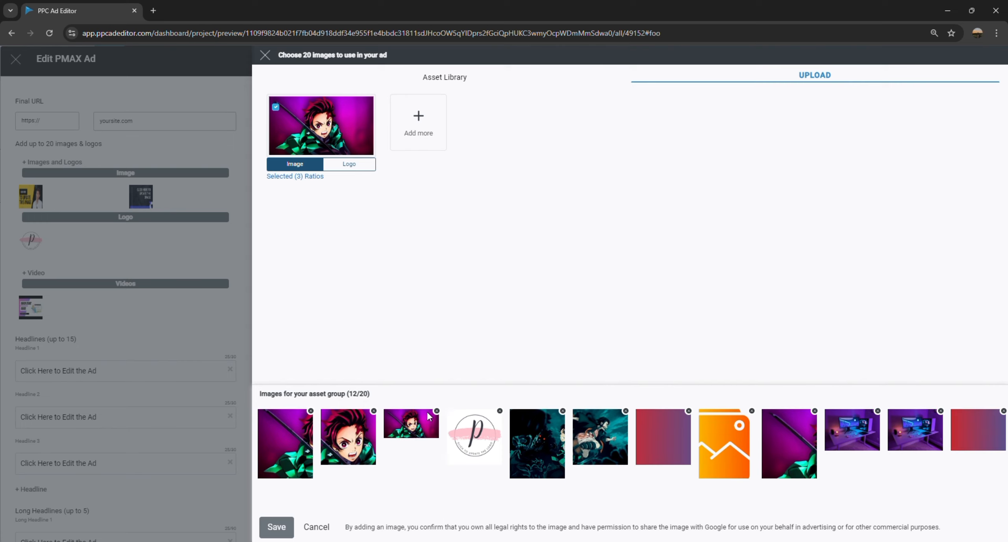
{"action": "left_click", "coordinate": [278, 526]}
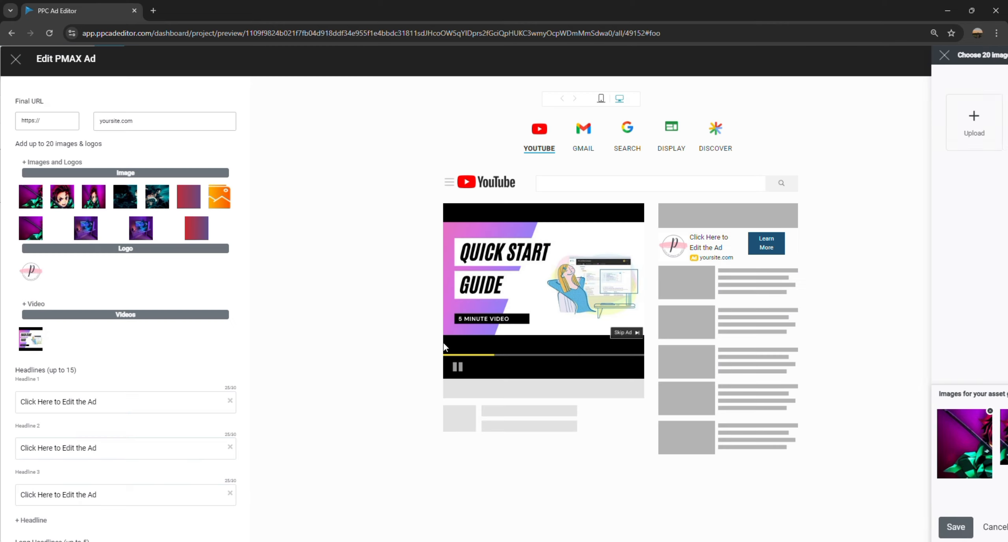
{"action": "scroll", "coordinate": [240, 384], "scroll_direction": "down", "scroll_amount": 5}
{"action": "scroll", "coordinate": [240, 384], "scroll_direction": "down", "scroll_amount": 4}
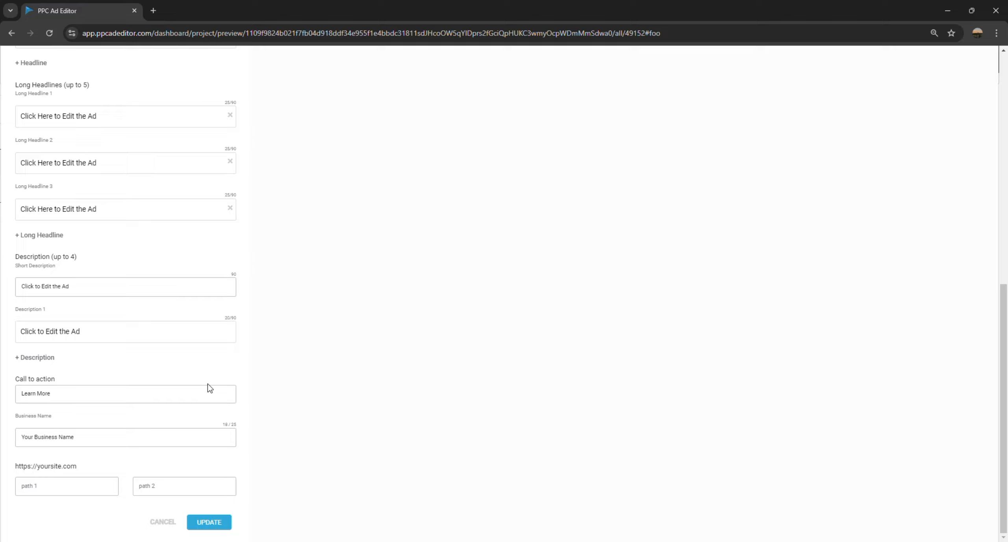
Update the ad with the new image selection and check its YouTube preview in the mobile and desktop layouts
{"action": "left_click", "coordinate": [219, 519]}
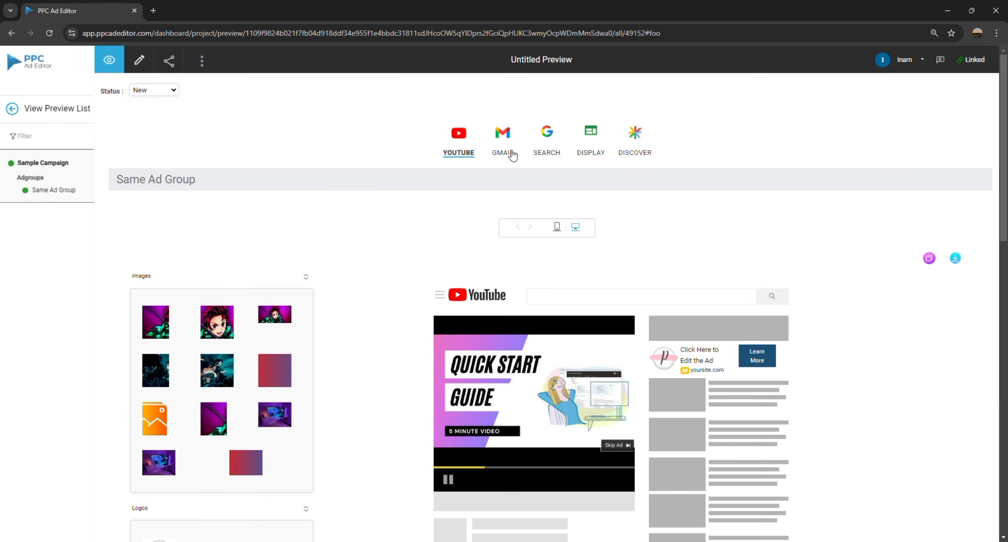
{"action": "left_click", "coordinate": [557, 228]}
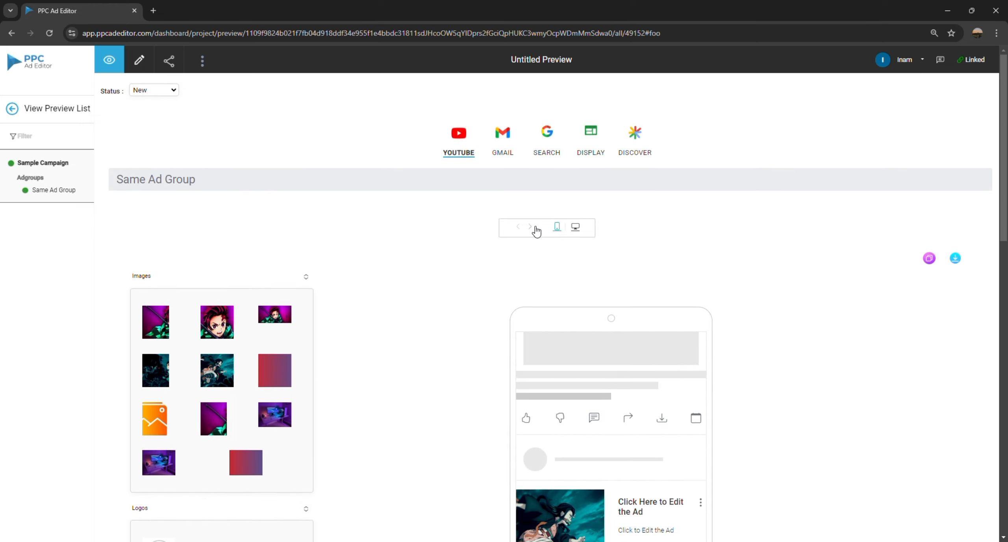
{"action": "left_click", "coordinate": [576, 228]}
Show the ad's Display previews in the desktop layout and advance through the image variations
{"action": "scroll", "coordinate": [577, 229], "scroll_direction": "up", "scroll_amount": 5}
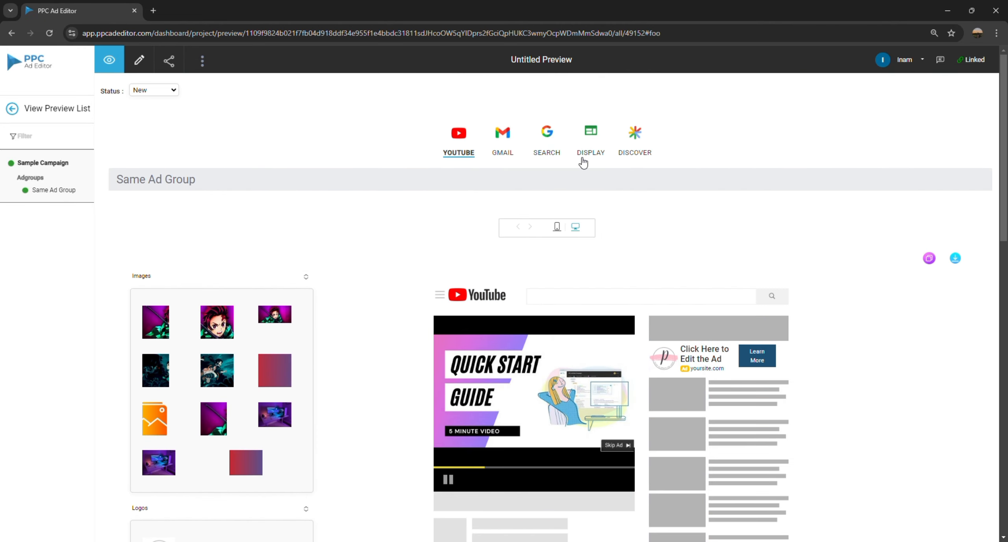
{"action": "left_click", "coordinate": [587, 154]}
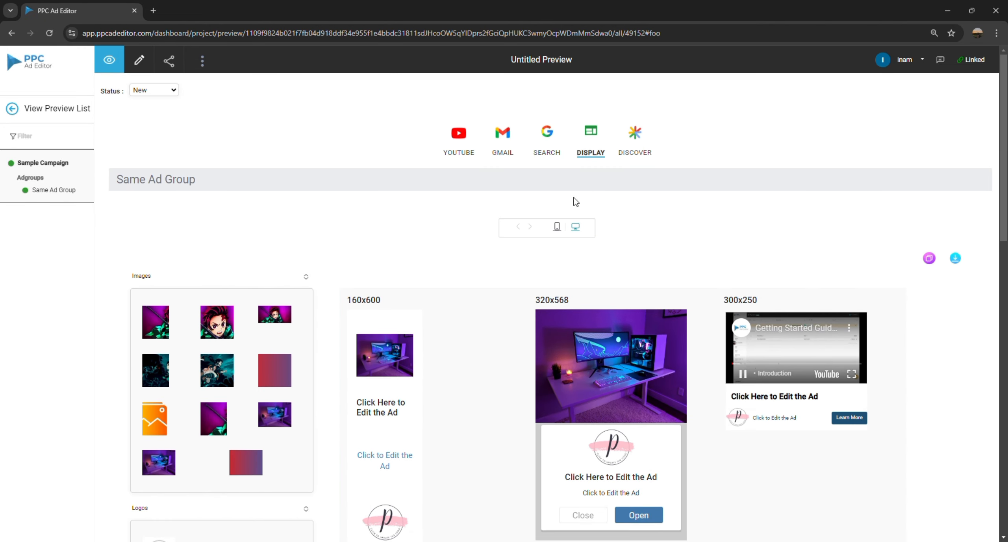
{"action": "scroll", "coordinate": [546, 275], "scroll_direction": "down", "scroll_amount": 10}
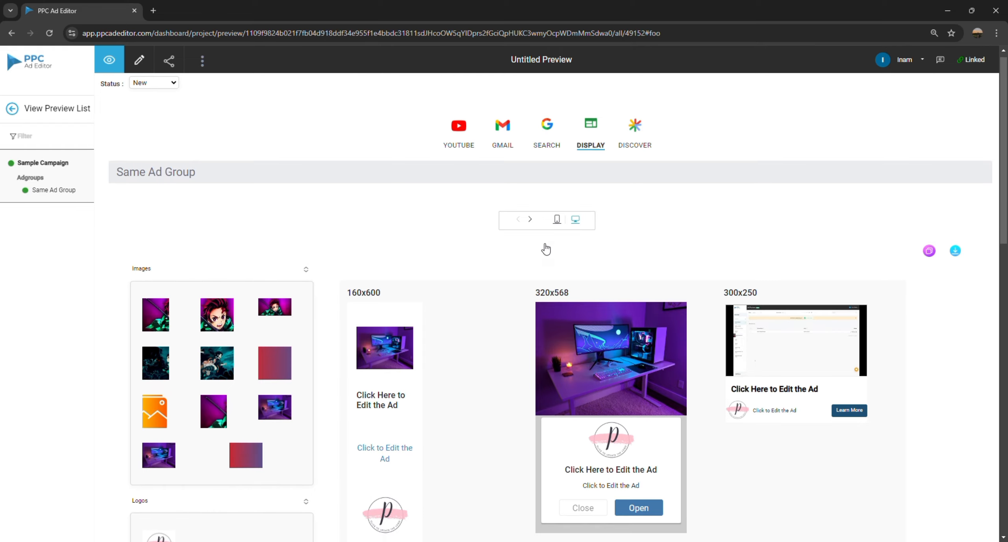
{"action": "scroll", "coordinate": [547, 252], "scroll_direction": "up", "scroll_amount": 8}
{"action": "scroll", "coordinate": [547, 252], "scroll_direction": "up", "scroll_amount": 1}
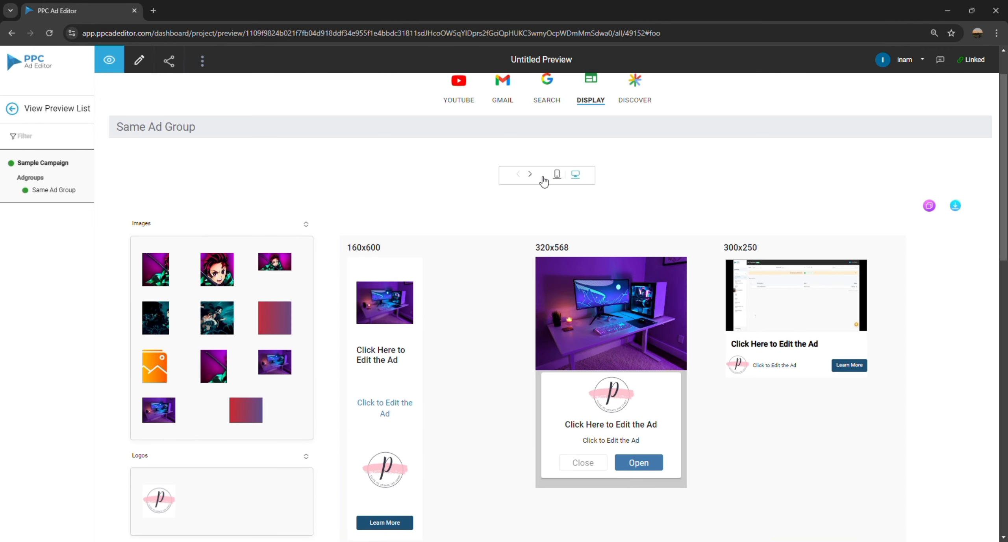
{"action": "left_click", "coordinate": [535, 174]}
{"action": "left_click", "coordinate": [535, 174]}
{"action": "left_click", "coordinate": [536, 176]}
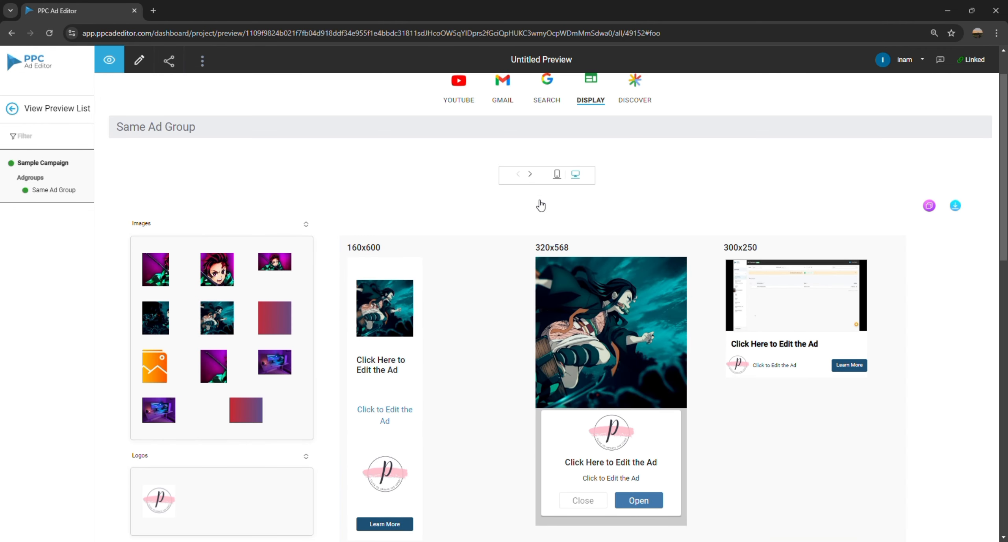
Examine the full range of Display ad sizes while cycling onward through more image variations
{"action": "scroll", "coordinate": [544, 217], "scroll_direction": "down", "scroll_amount": 8}
{"action": "scroll", "coordinate": [545, 219], "scroll_direction": "down", "scroll_amount": 1}
{"action": "scroll", "coordinate": [545, 219], "scroll_direction": "up", "scroll_amount": 9}
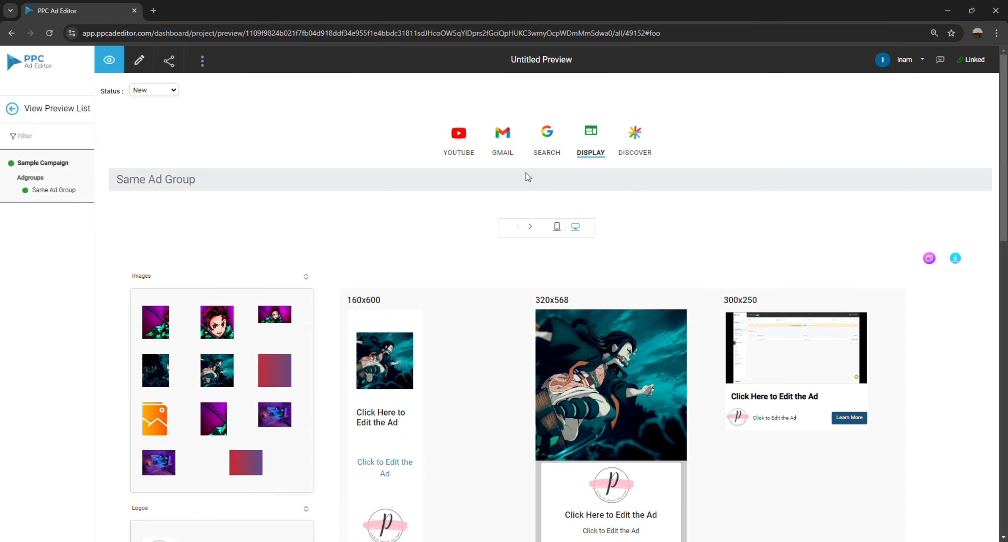
{"action": "left_click", "coordinate": [531, 228]}
{"action": "scroll", "coordinate": [555, 258], "scroll_direction": "down", "scroll_amount": 9}
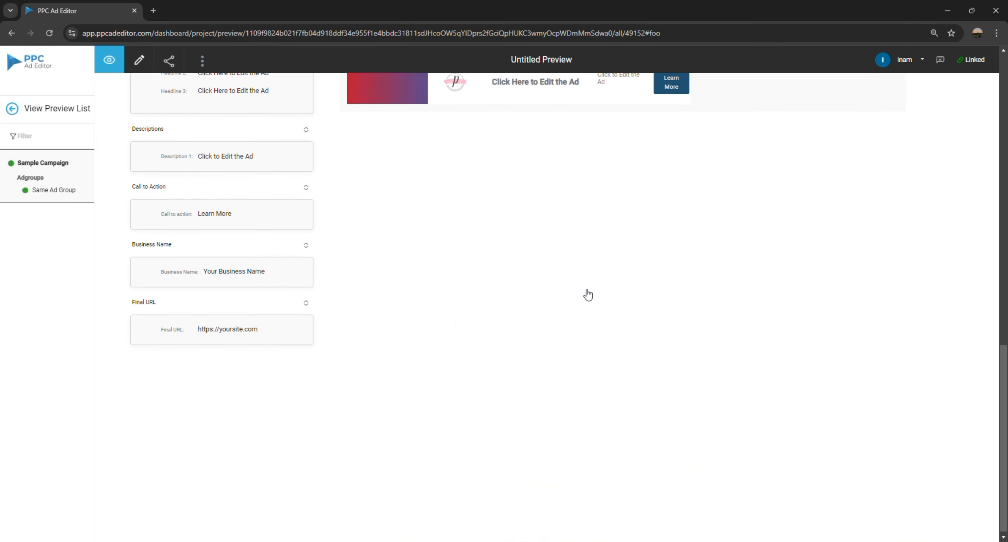
{"action": "scroll", "coordinate": [589, 293], "scroll_direction": "up", "scroll_amount": 15}
{"action": "left_click", "coordinate": [531, 227]}
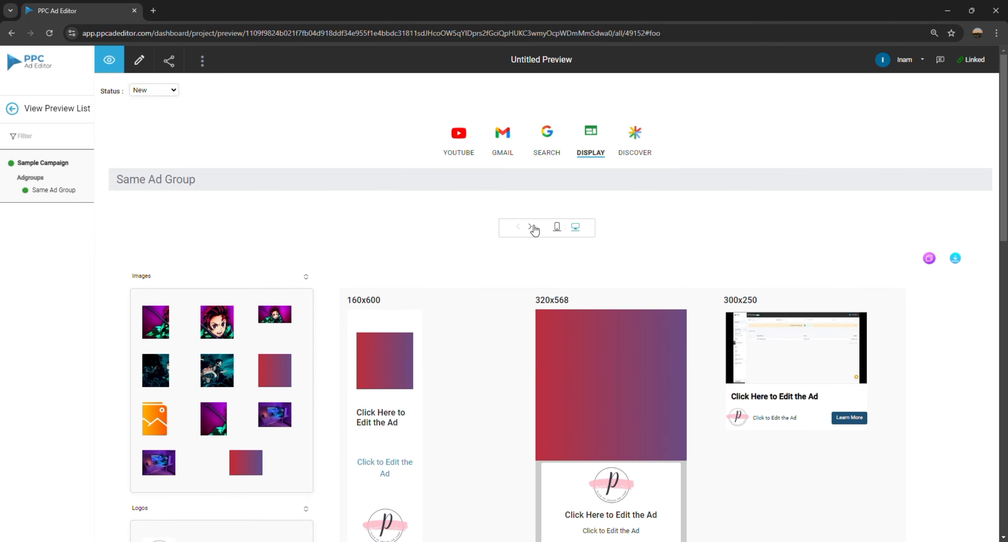
{"action": "left_click", "coordinate": [531, 226]}
{"action": "left_click", "coordinate": [530, 227]}
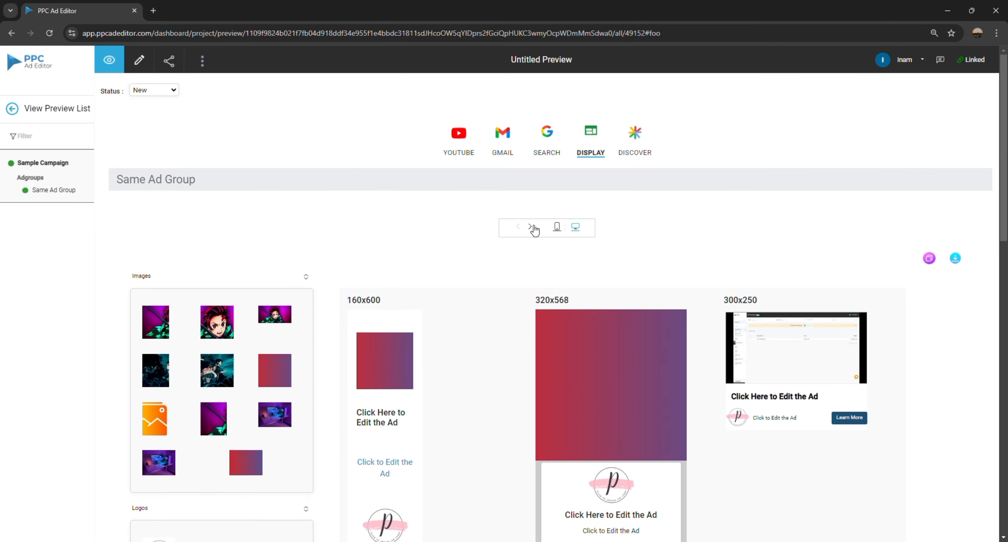